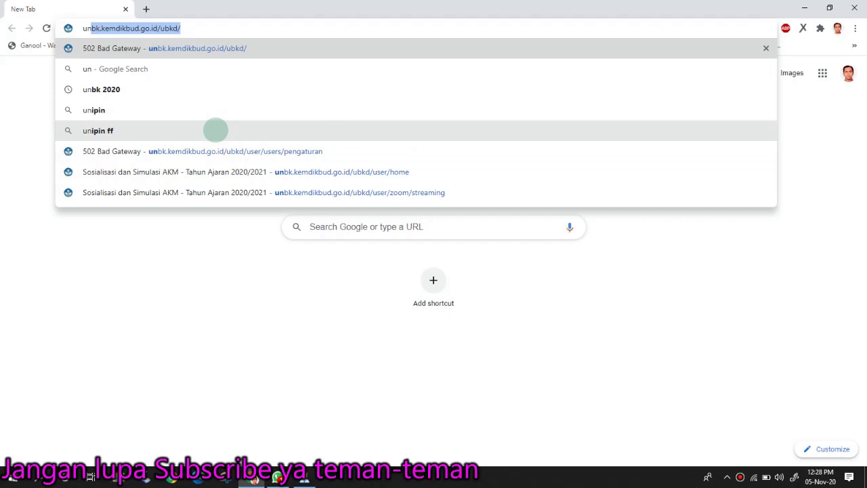
# Search Google for "ubkd" and open the result "Sosialisasi dan Simulasi AKM - Tahun Ajaran 2020/2021" in a new tab.
pyautogui.press('BackSpace')
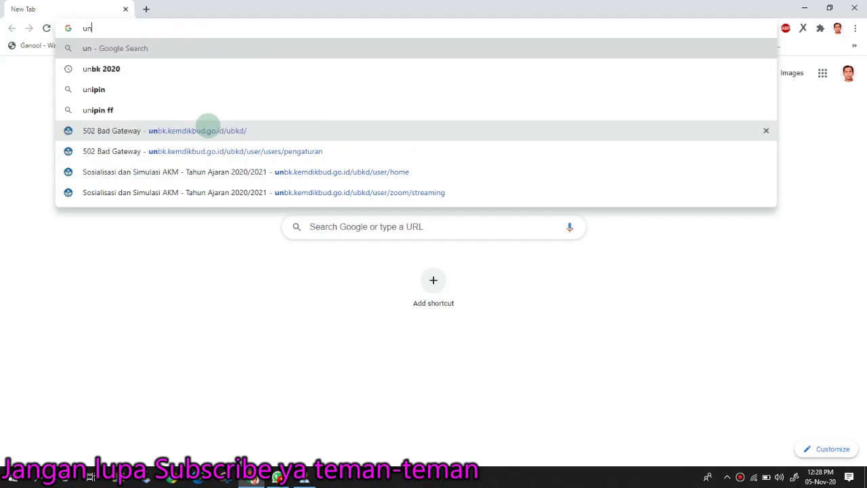
pyautogui.press('BackSpace')
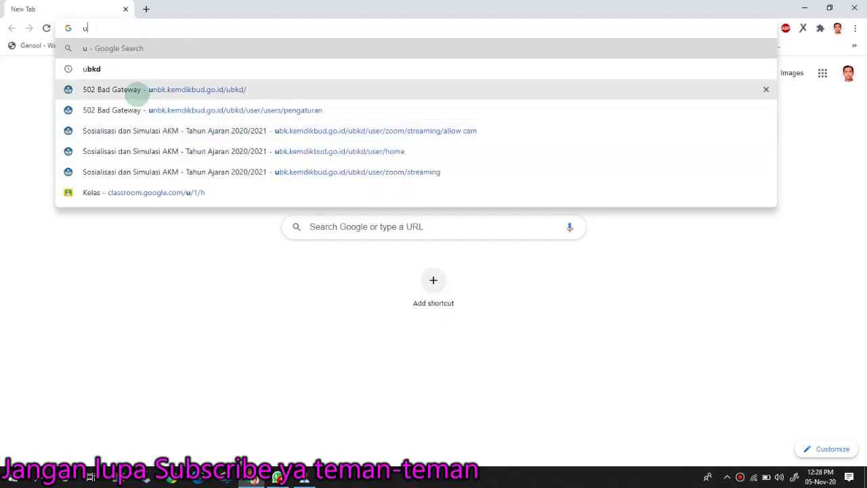
pyautogui.click(93, 69)
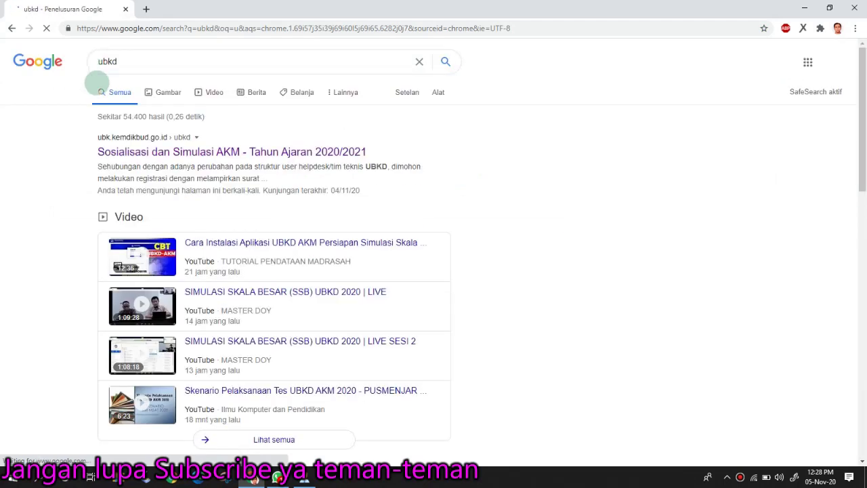
pyautogui.rightClick(162, 151)
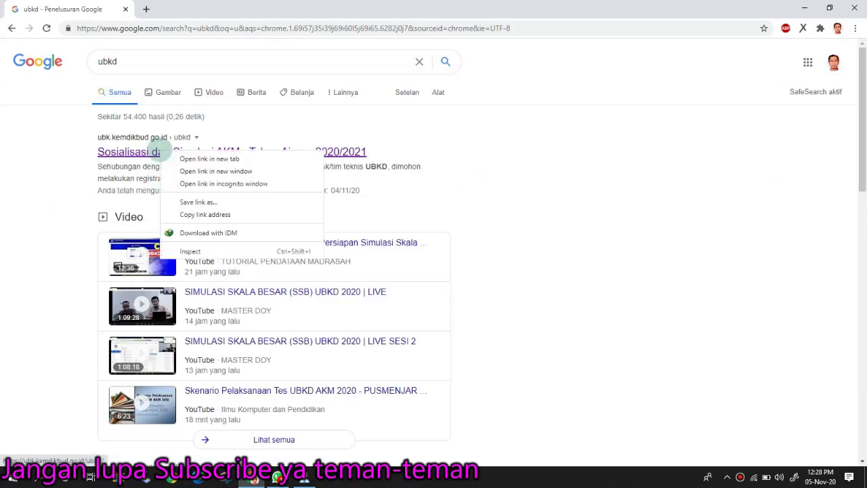
pyautogui.click(209, 159)
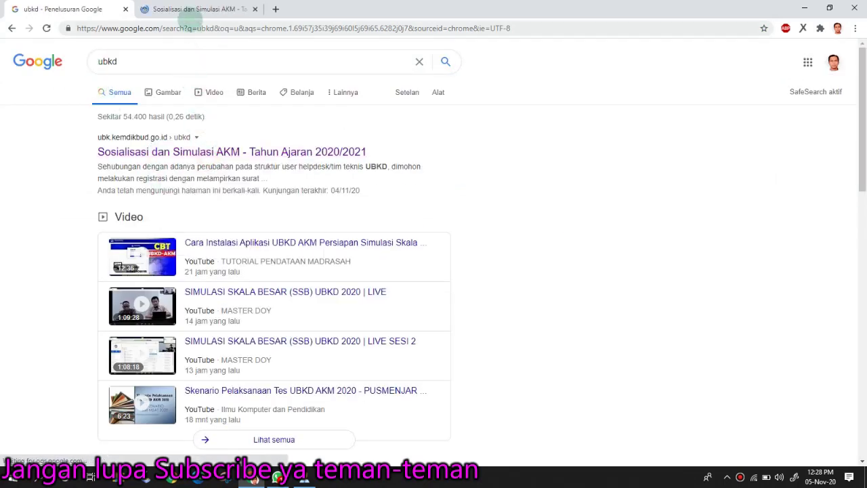
pyautogui.click(190, 9)
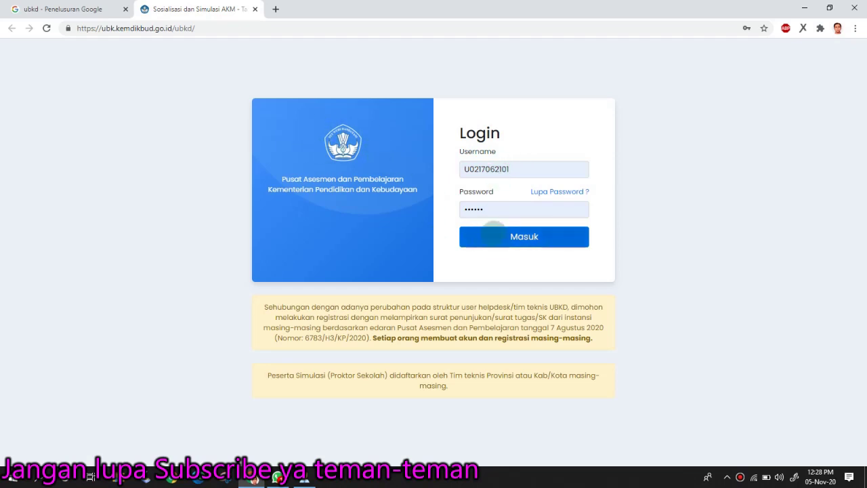
# Log in to the UBKD site with the prefilled credentials and review the dashboard announcements, dismissing the WhatsApp notification.
pyautogui.click(516, 236)
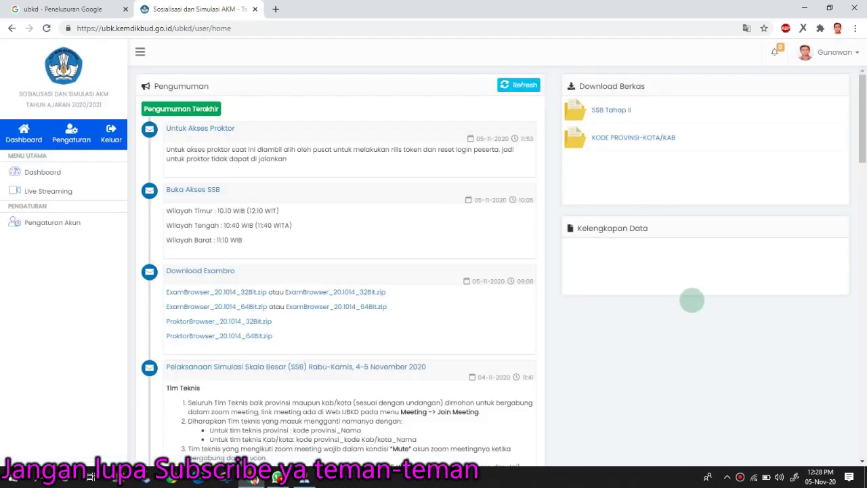
pyautogui.scroll(-3, 692, 300)
pyautogui.scroll(3, 480, 329)
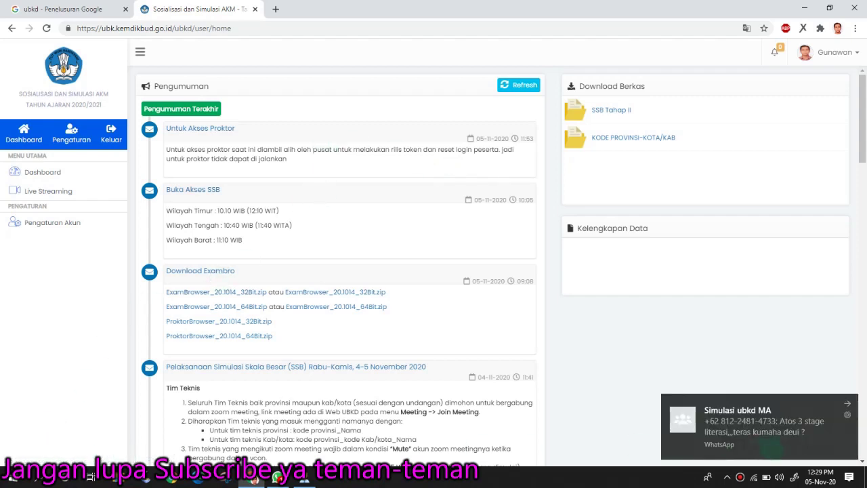
pyautogui.click(847, 403)
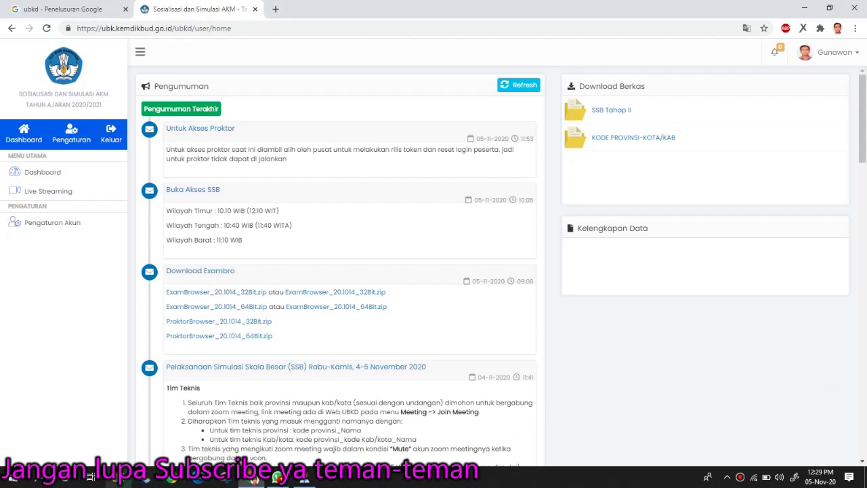
# Switch to File Explorer and open the Compressed folder inside Downloads.
pyautogui.click(117, 479)
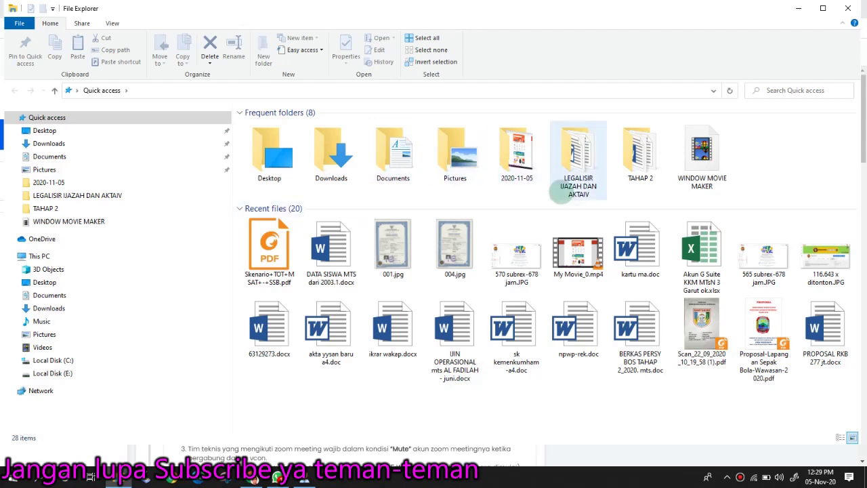
pyautogui.click(49, 143)
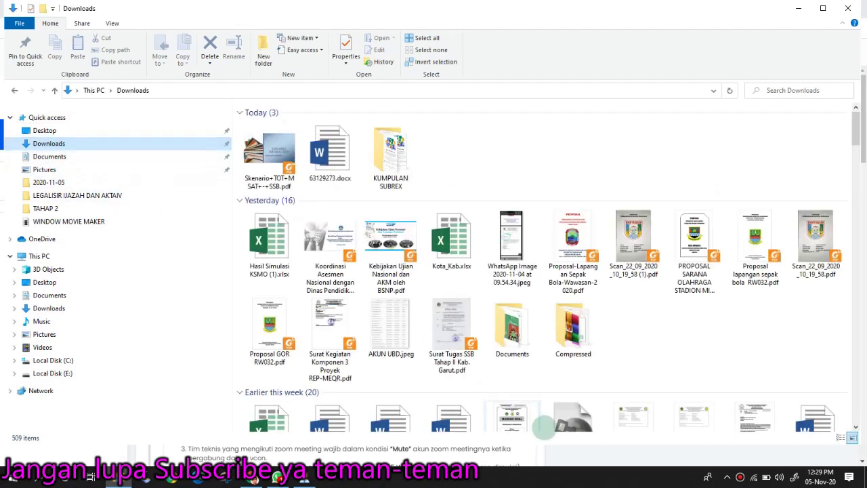
pyautogui.doubleClick(576, 339)
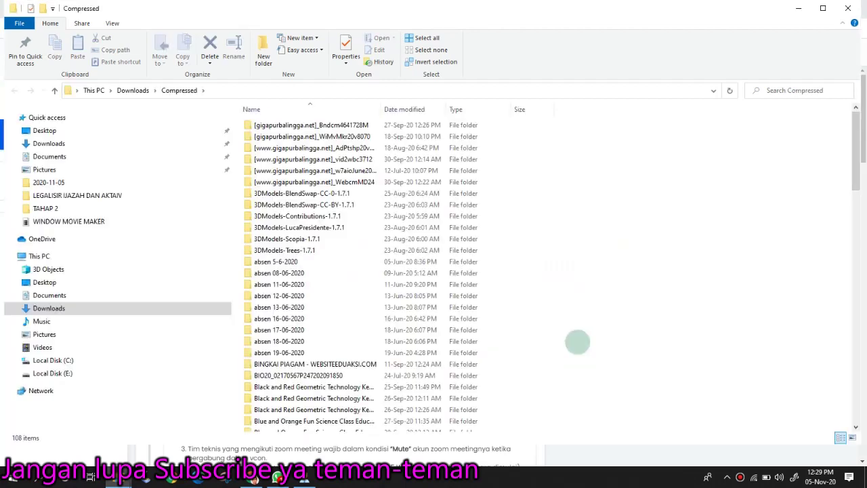
# Extract ExamBrowser_20.1014_64Bit.zip into its own folder named ExamBrowser_20.1014_64Bit.
pyautogui.scroll(-10, 460, 324)
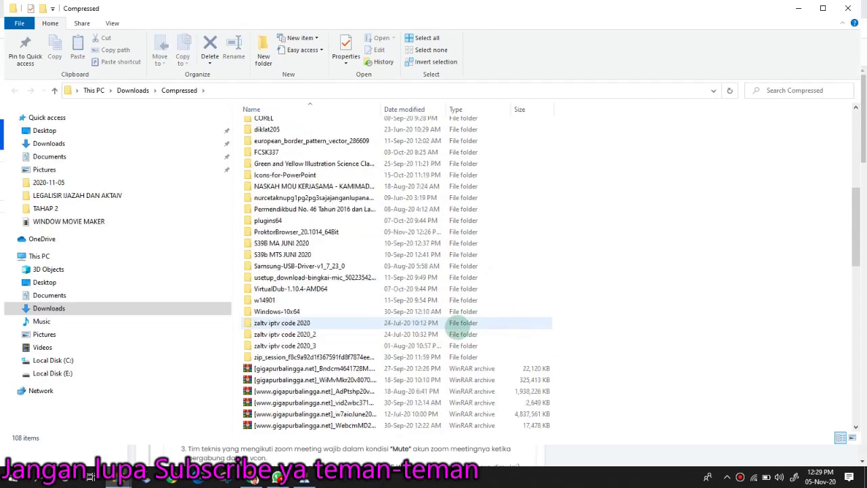
pyautogui.scroll(-6, 461, 324)
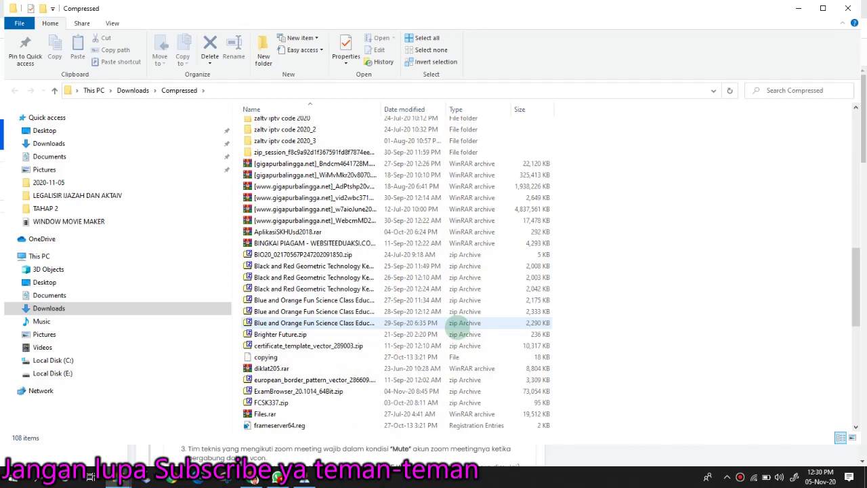
pyautogui.scroll(-1, 461, 324)
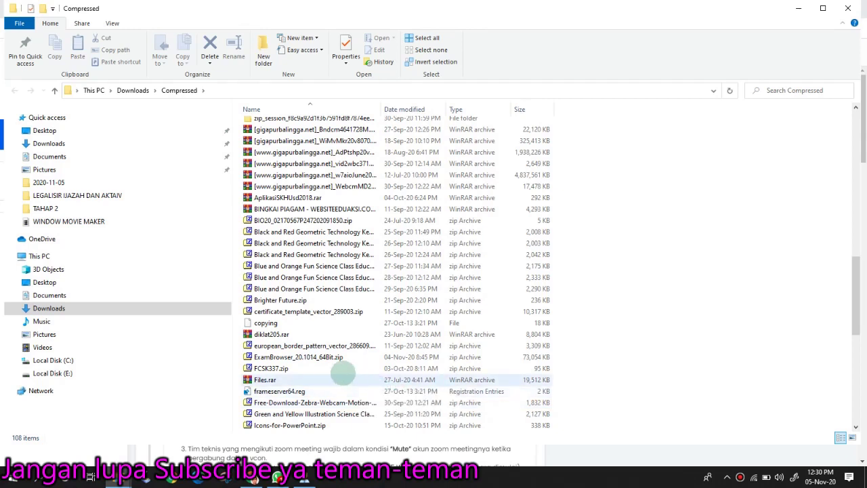
pyautogui.scroll(-3, 320, 361)
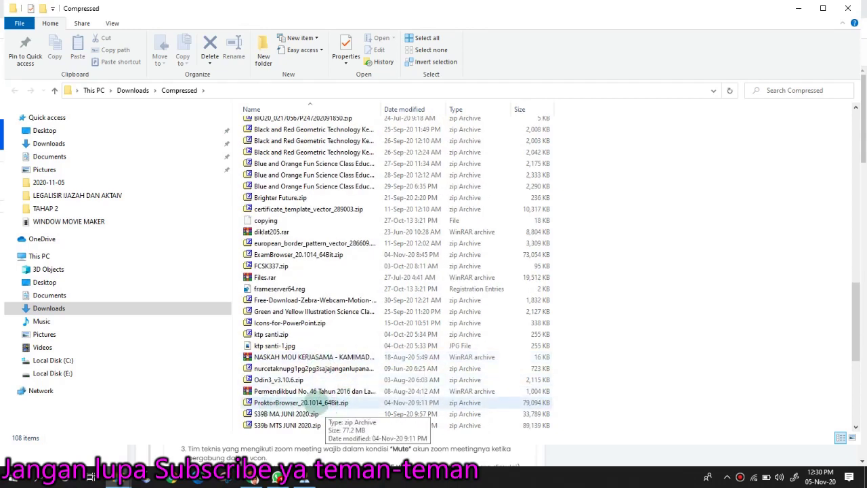
pyautogui.rightClick(291, 254)
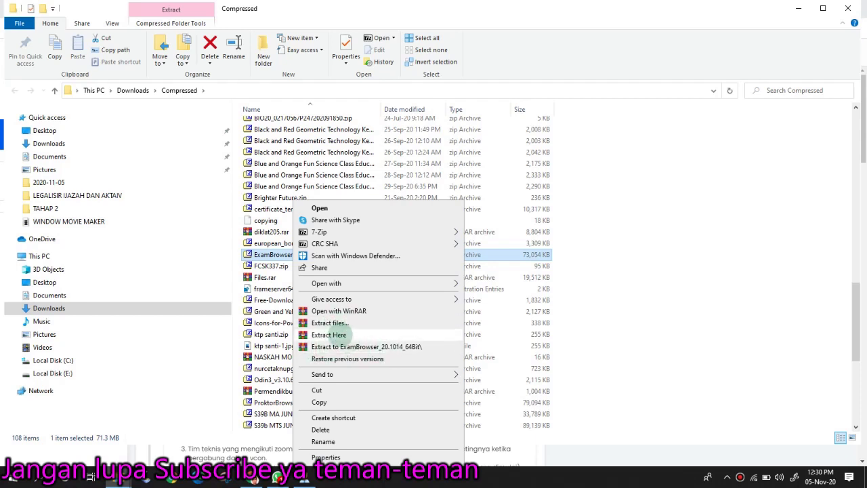
pyautogui.click(351, 346)
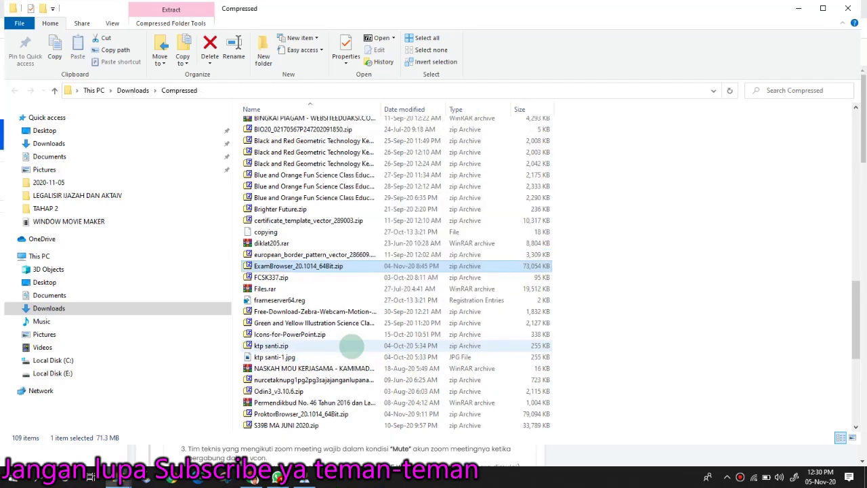
# Open the extracted ExamBrowser_20.1014_64Bit folder.
pyautogui.scroll(8, 351, 347)
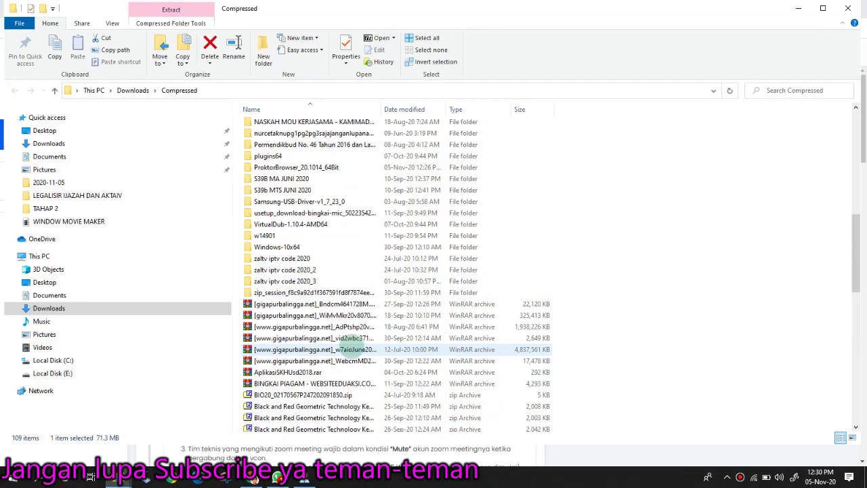
pyautogui.scroll(9, 351, 347)
pyautogui.scroll(3, 352, 346)
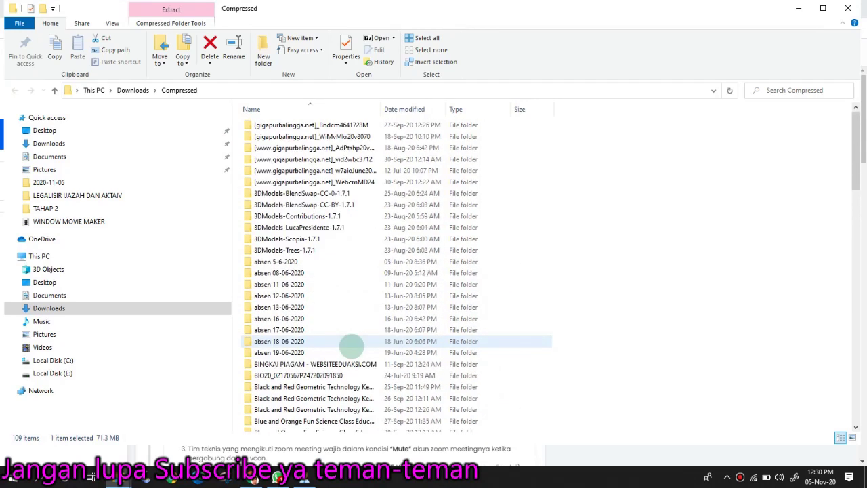
pyautogui.scroll(-3, 354, 342)
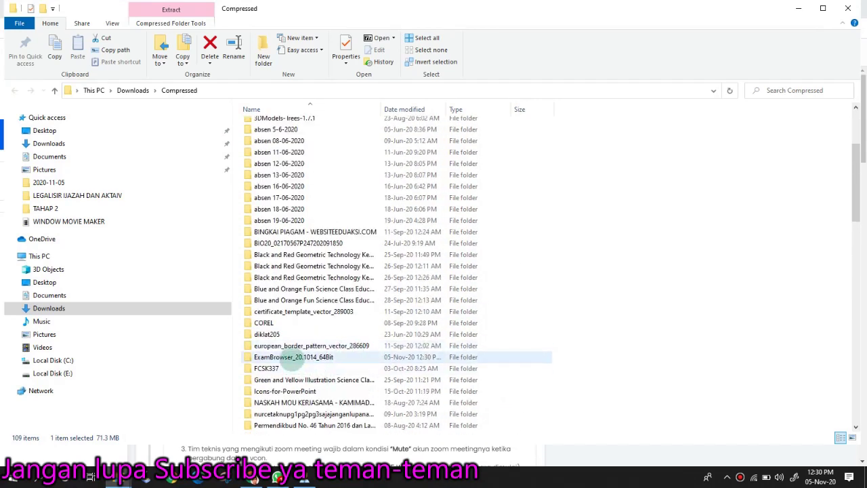
pyautogui.doubleClick(293, 357)
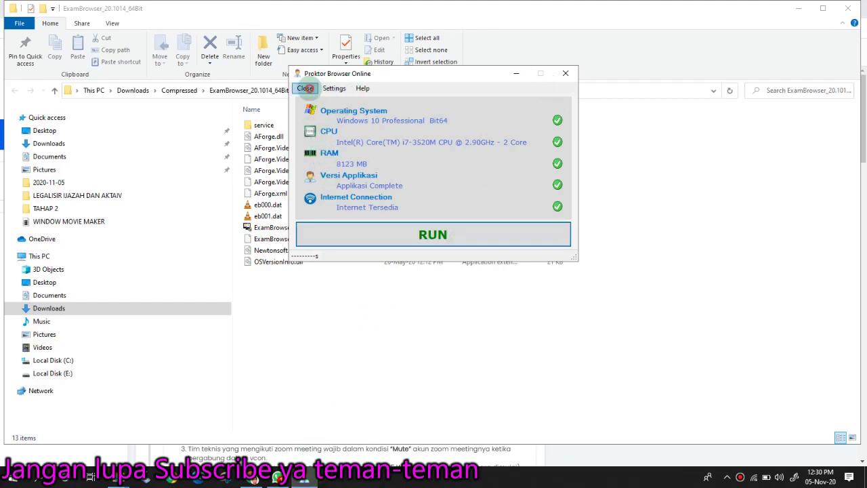
# Close Proktor Browser Online and launch ExamBrowser.exe as administrator.
pyautogui.click(305, 88)
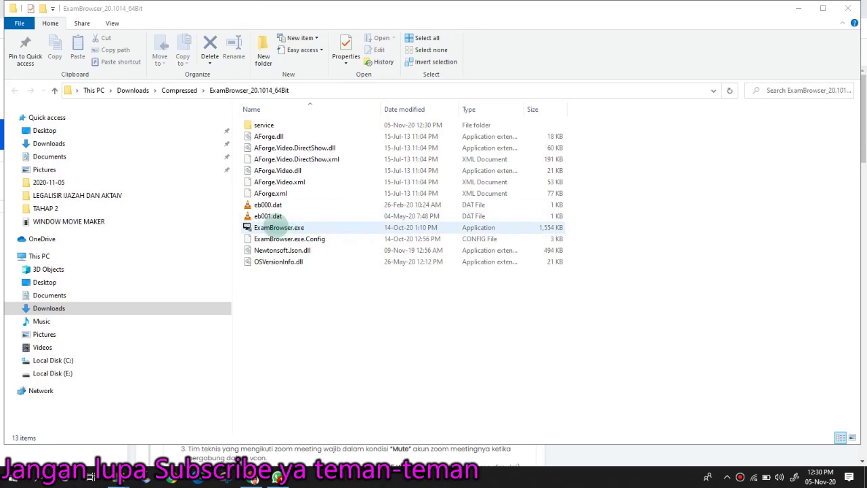
pyautogui.click(278, 227)
pyautogui.rightClick(277, 227)
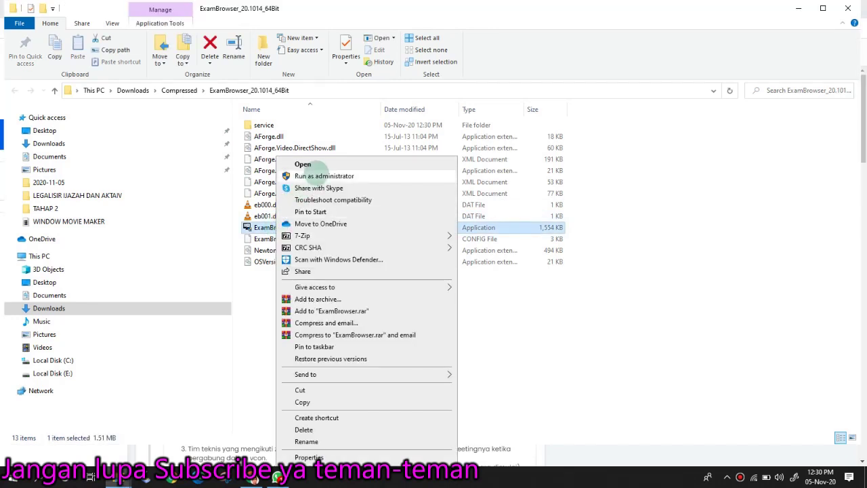
pyautogui.click(313, 175)
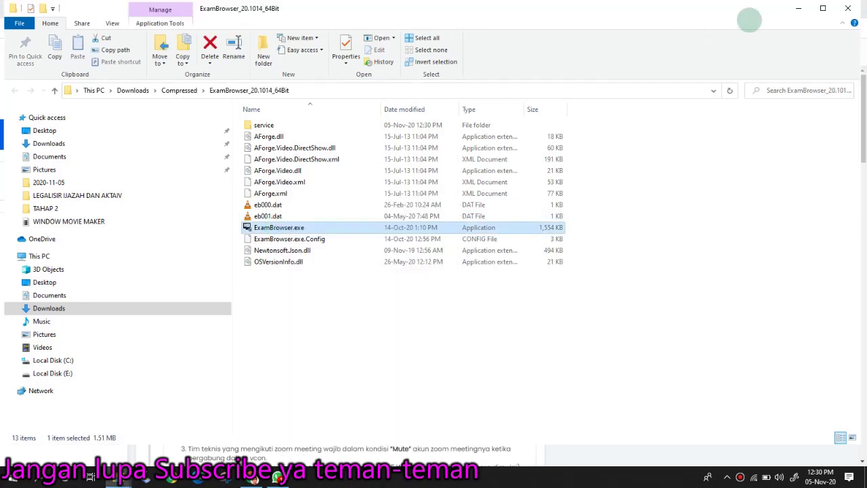
# Close all the open File Explorer windows while Exam Browser loads.
pyautogui.hotkey('alt', 'Up')
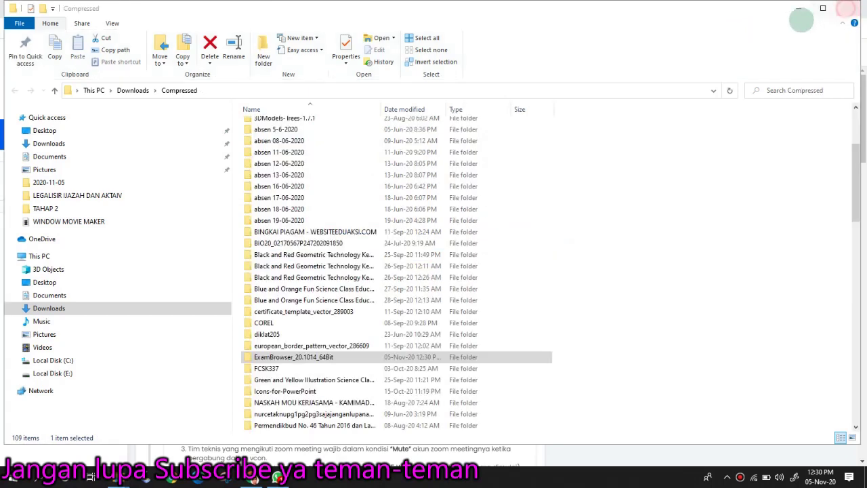
pyautogui.click(847, 8)
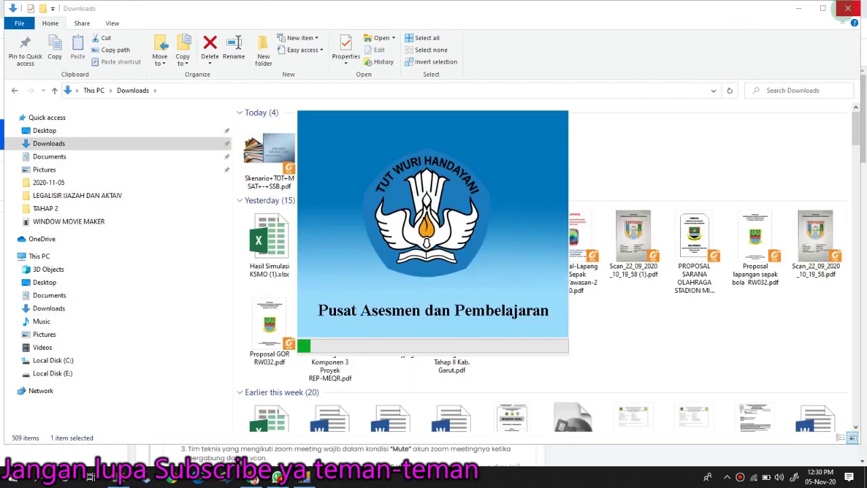
pyautogui.click(847, 8)
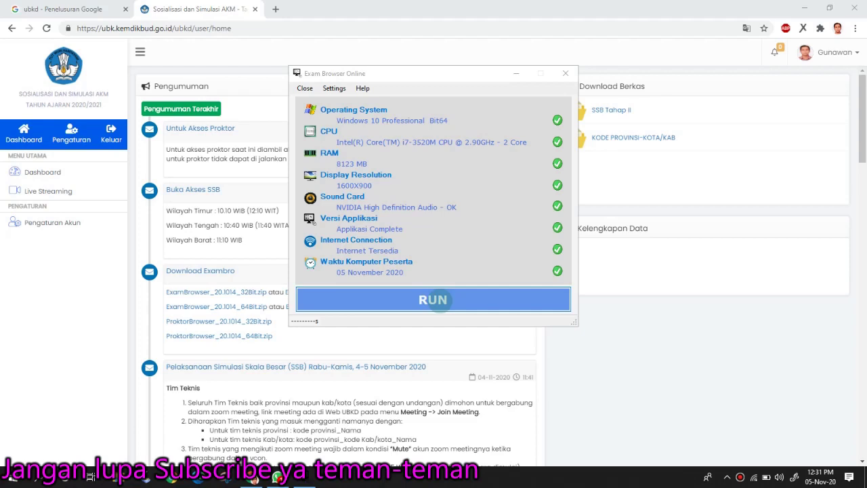
# Minimize the web browser window and run the exam session from Exam Browser Online.
pyautogui.click(805, 8)
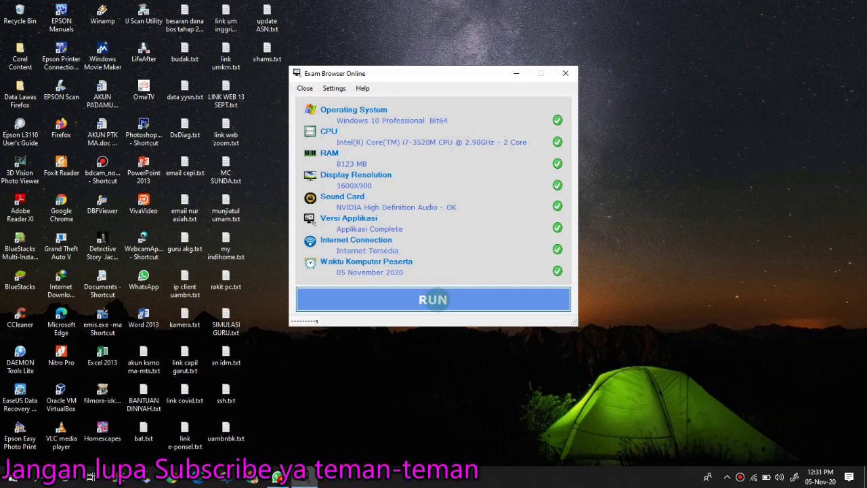
pyautogui.click(433, 298)
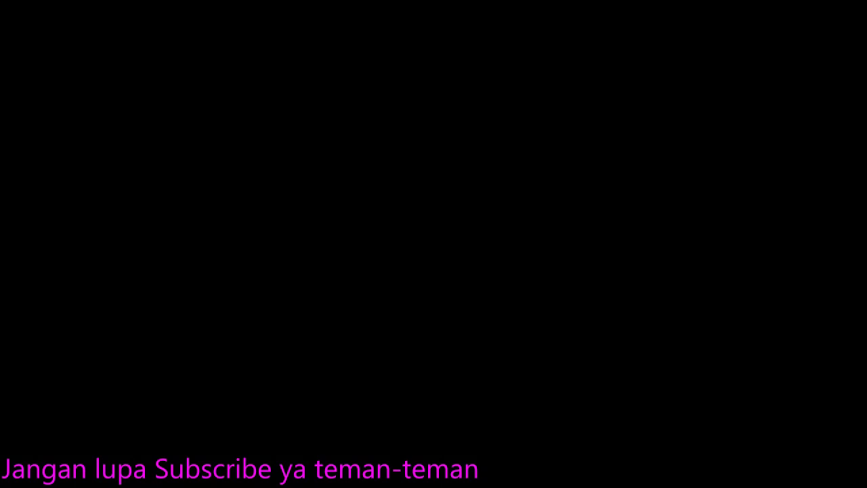